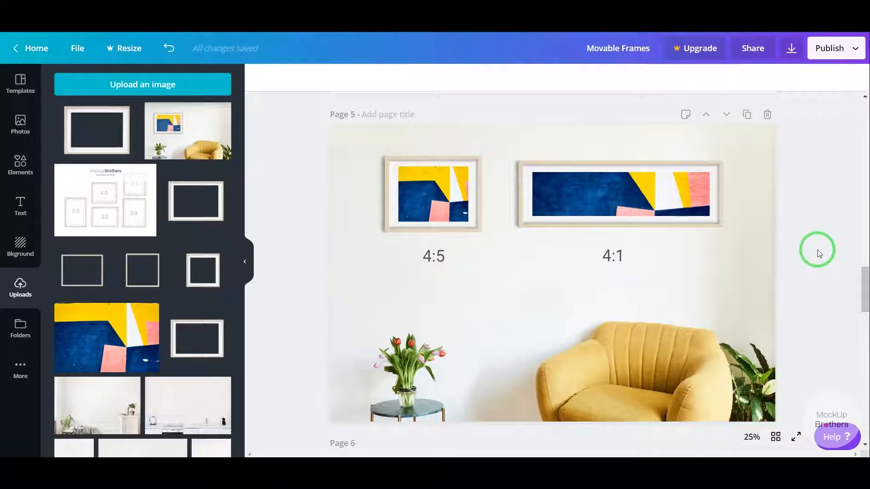
Add the uploaded landscape wooden frame with white mat to page 6 and scale it down proportionally.
scroll(862, 304, up, 5)
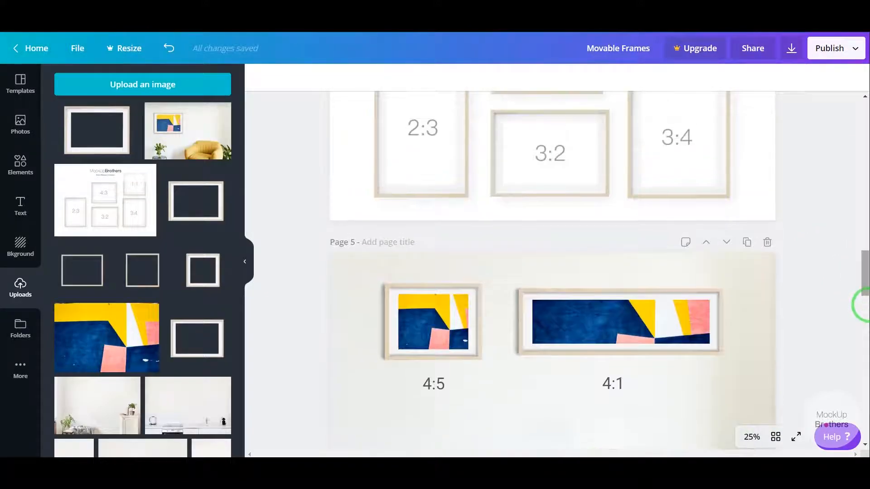
scroll(863, 303, up, 4)
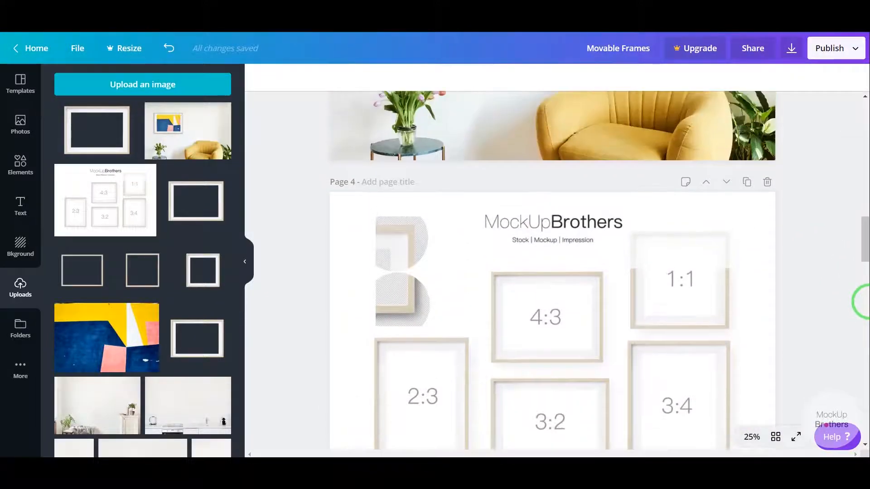
scroll(863, 302, down, 2)
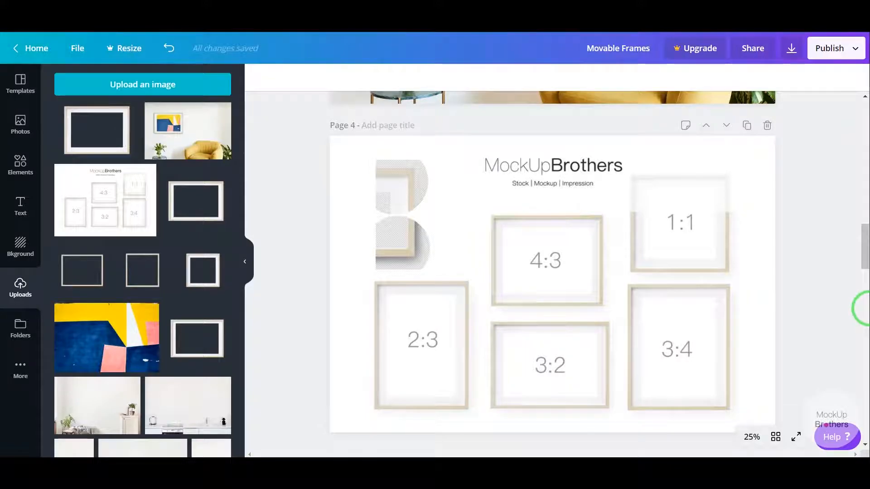
scroll(862, 308, down, 15)
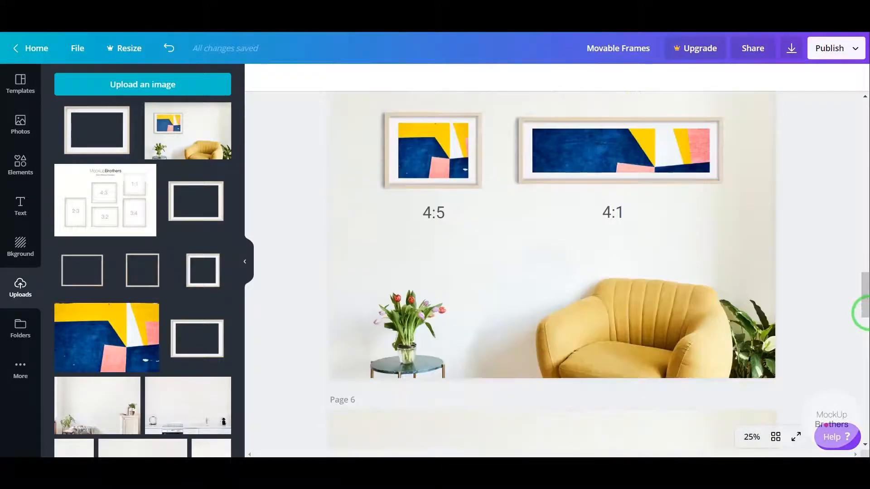
scroll(863, 313, down, 12)
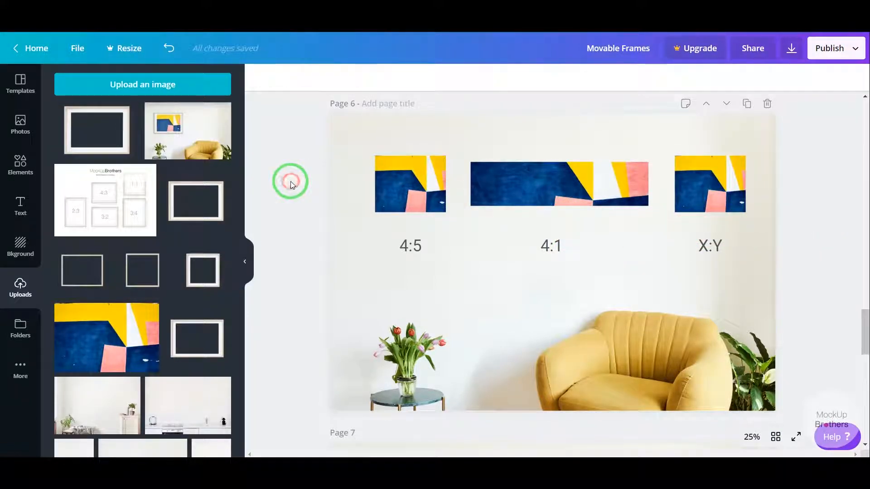
click(193, 220)
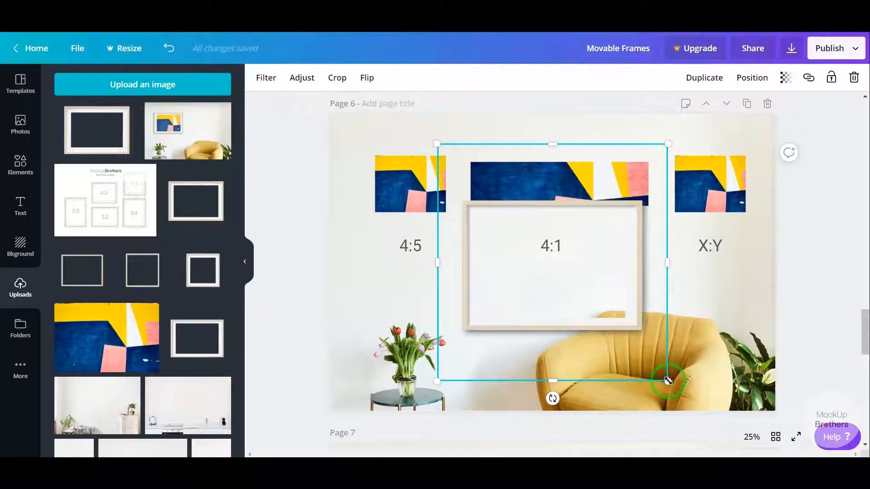
drag(668, 380, 618, 328)
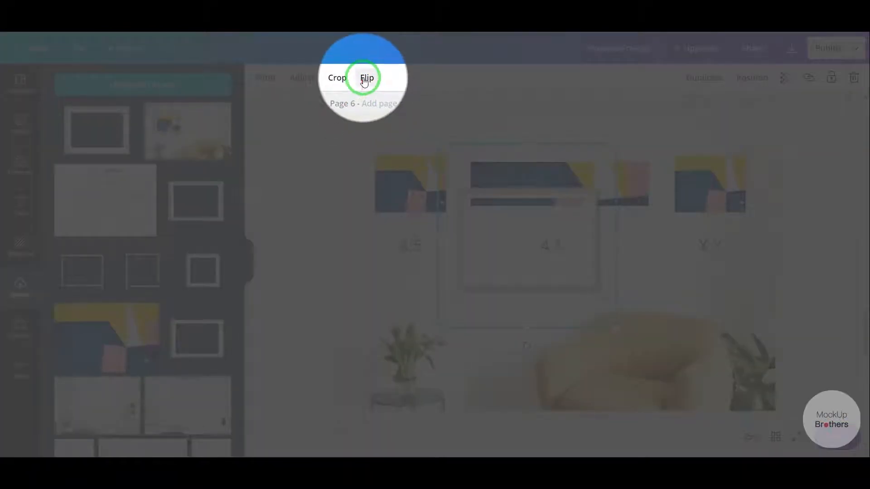
Flip the wooden frame horizontally so its shadow falls on the opposite side.
click(365, 80)
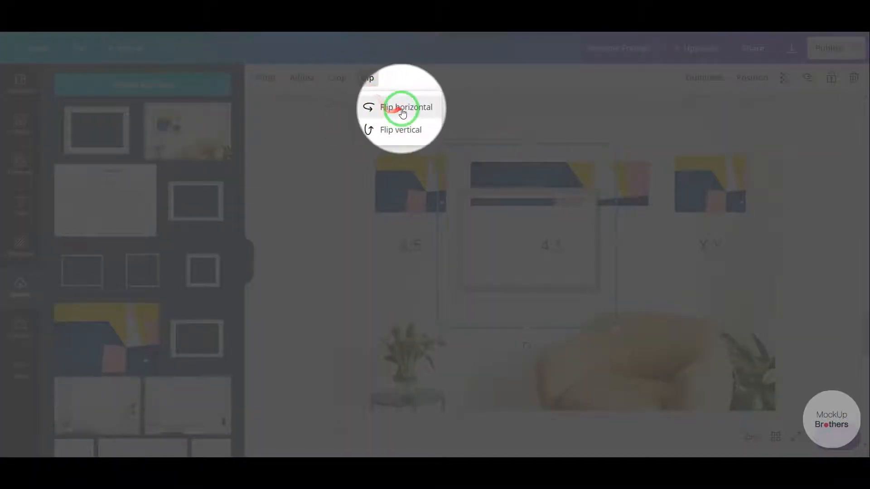
click(403, 113)
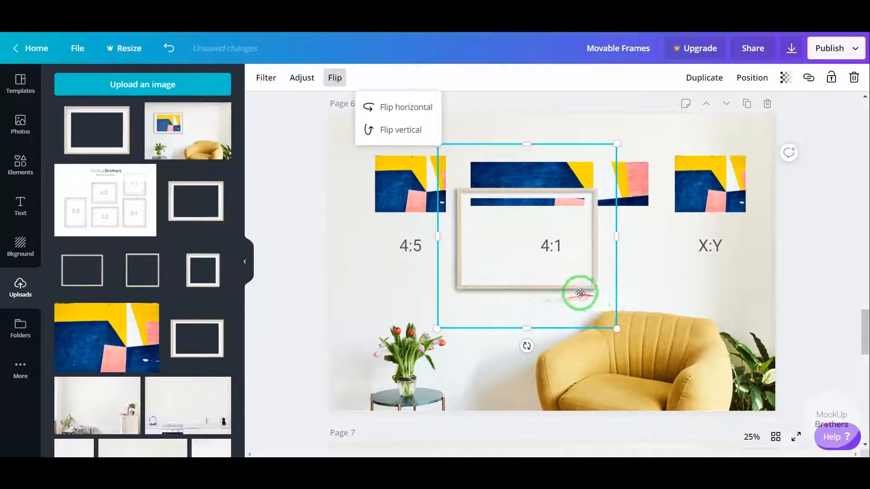
click(316, 264)
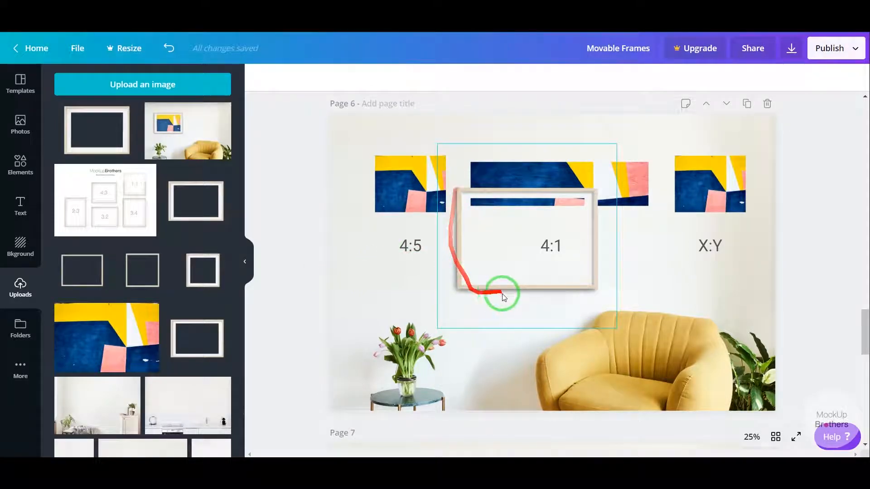
Shrink the frame to about 934 × 963 and position its upper-left corner evenly around the 4:5 artwork.
click(552, 289)
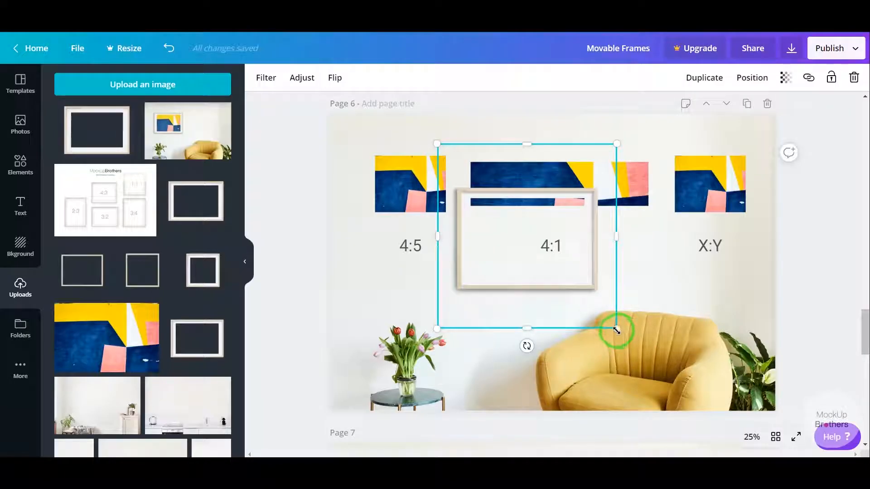
drag(617, 329, 570, 281)
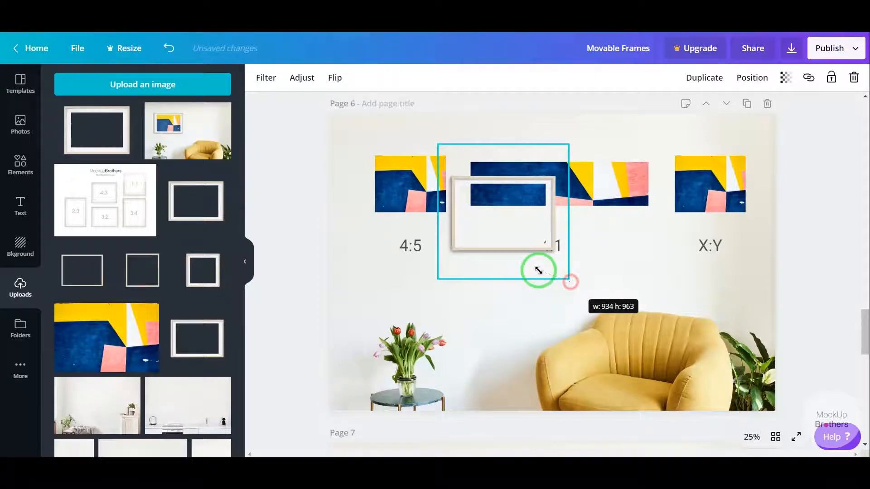
drag(490, 249, 405, 221)
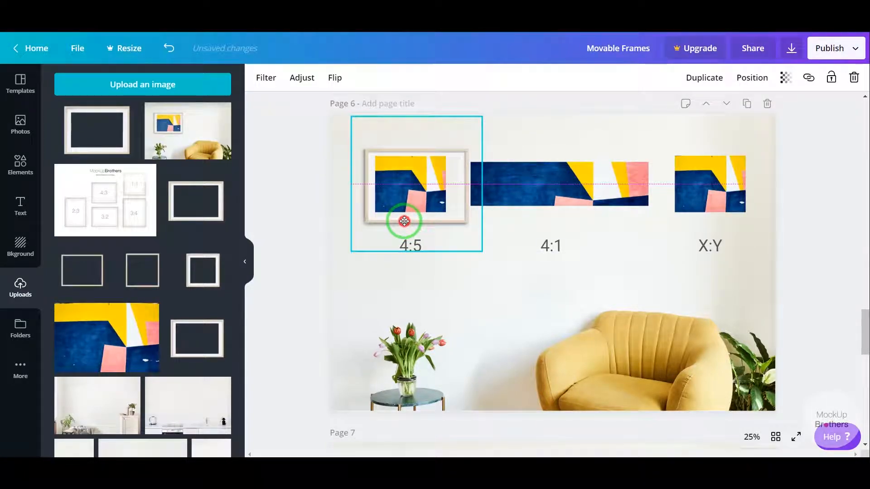
drag(405, 221, 404, 222)
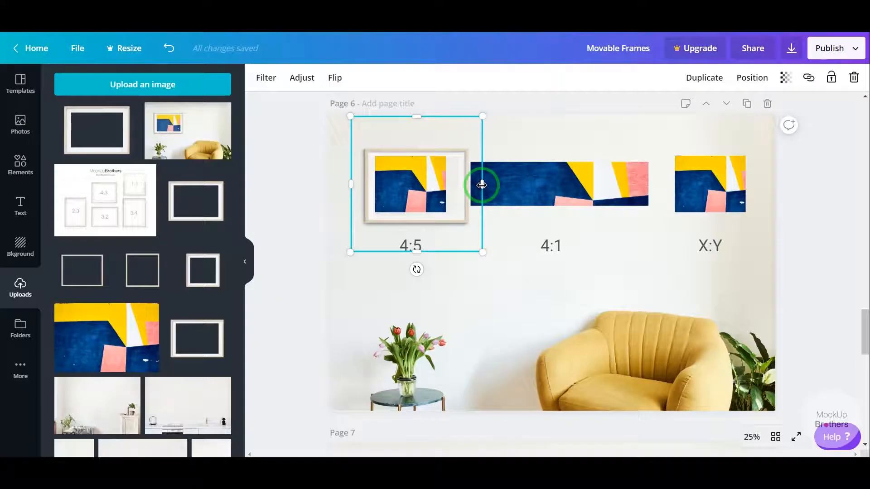
Crop the frame's width and height so only its upper-left corner piece remains.
drag(482, 185, 408, 181)
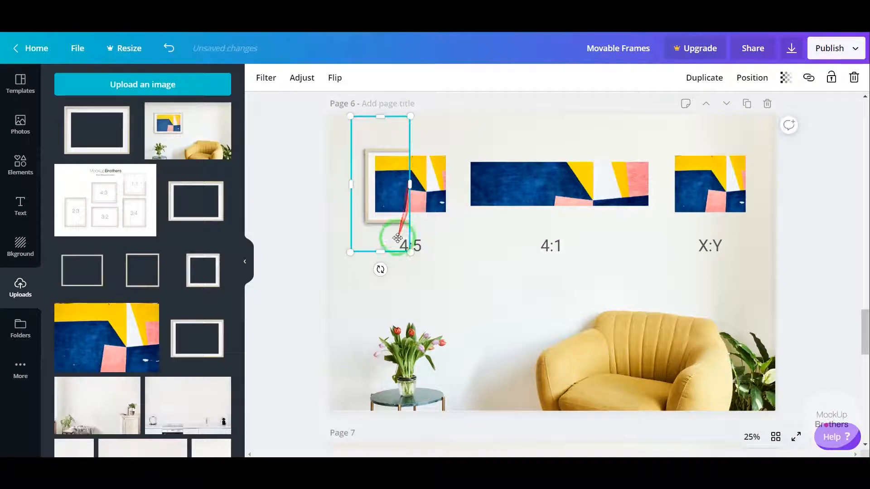
drag(381, 251, 378, 184)
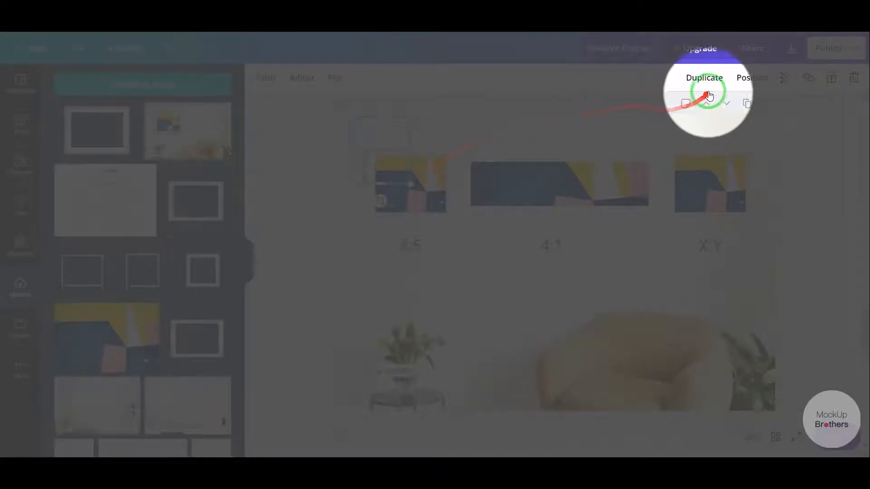
Duplicate the corner piece, align the copy beside it, and re-crop it into the upper-right corner around the 4:5 artwork.
click(708, 84)
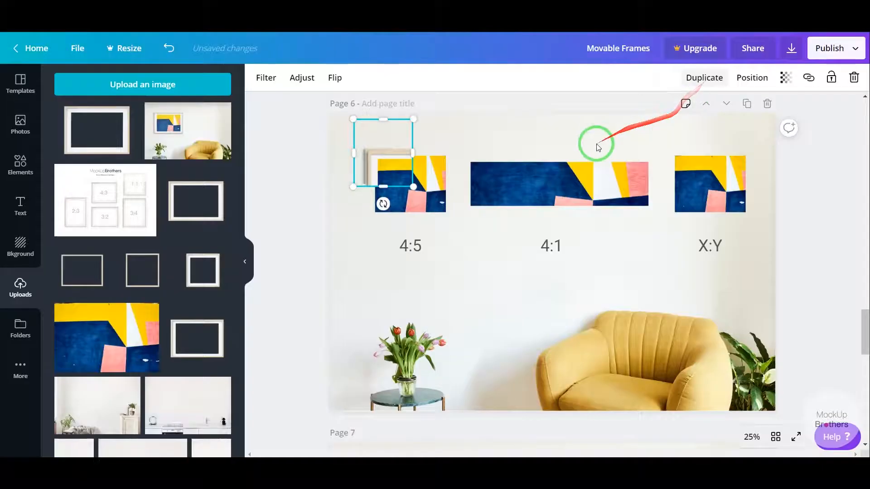
click(370, 153)
drag(372, 155, 422, 149)
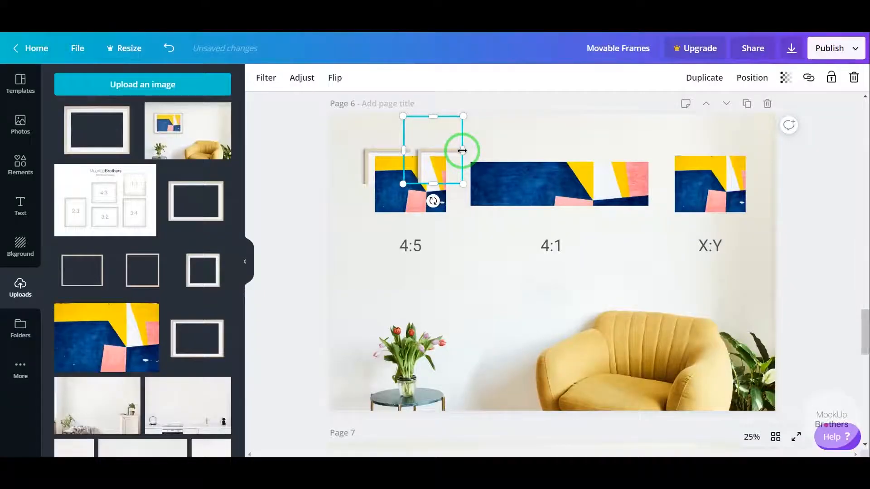
drag(462, 150, 517, 151)
drag(422, 150, 447, 153)
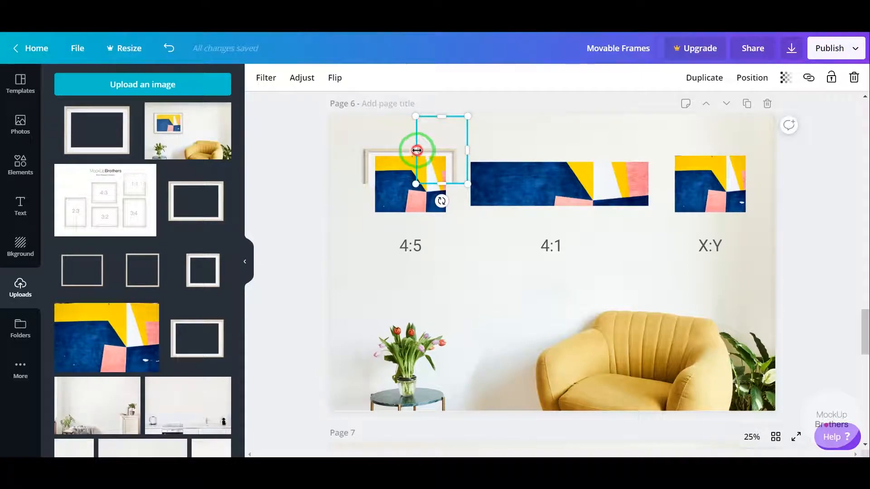
drag(415, 150, 448, 156)
click(461, 258)
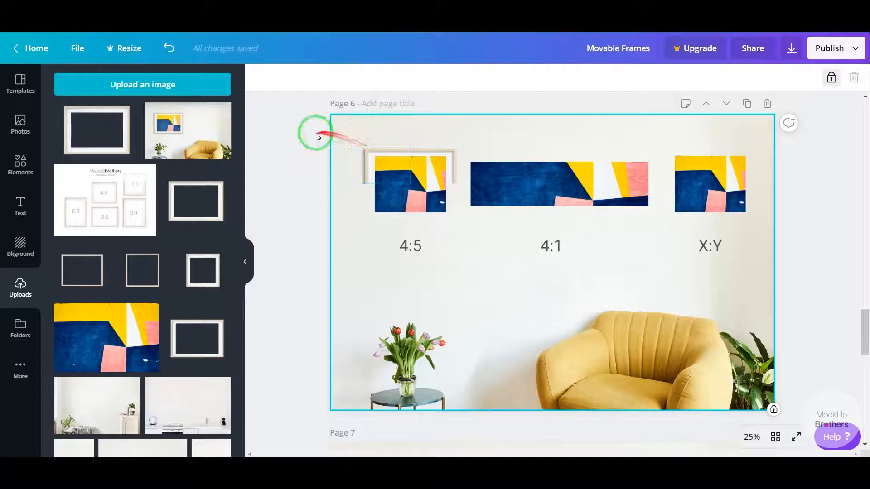
Duplicate both upper corner pieces of the 4:5 frame together and place the copies directly below the artwork.
click(297, 136)
drag(438, 147, 488, 142)
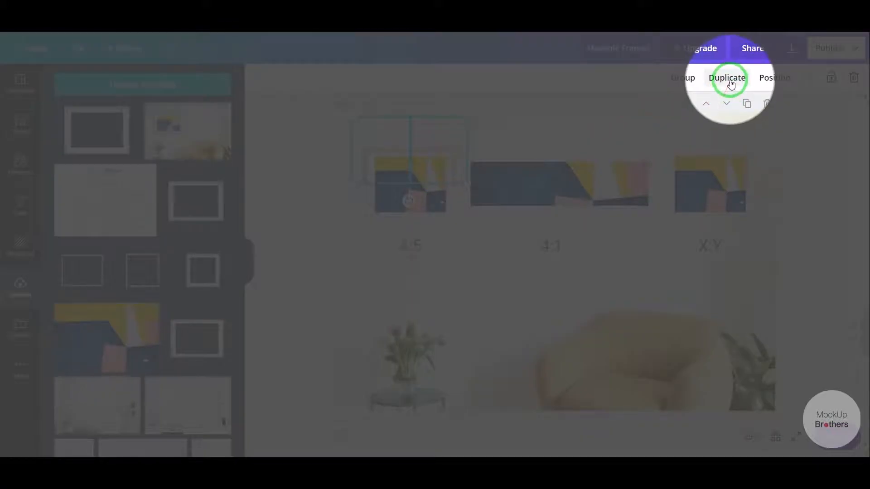
click(728, 79)
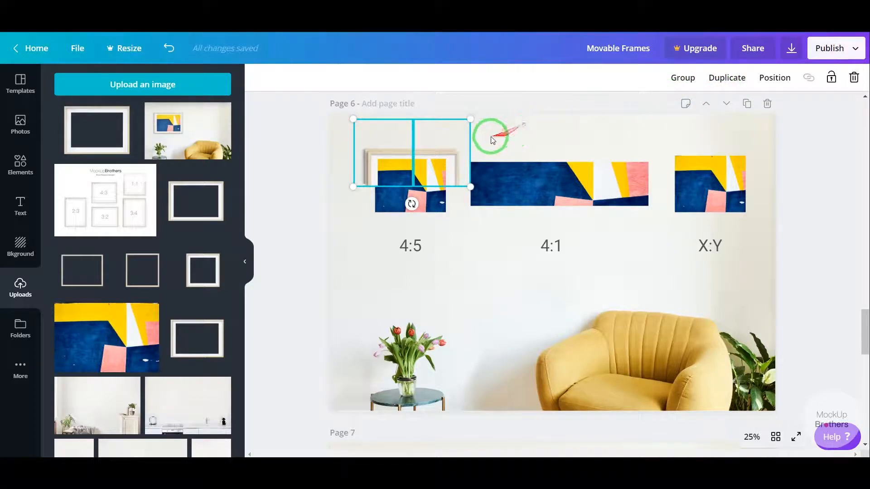
drag(456, 134, 444, 258)
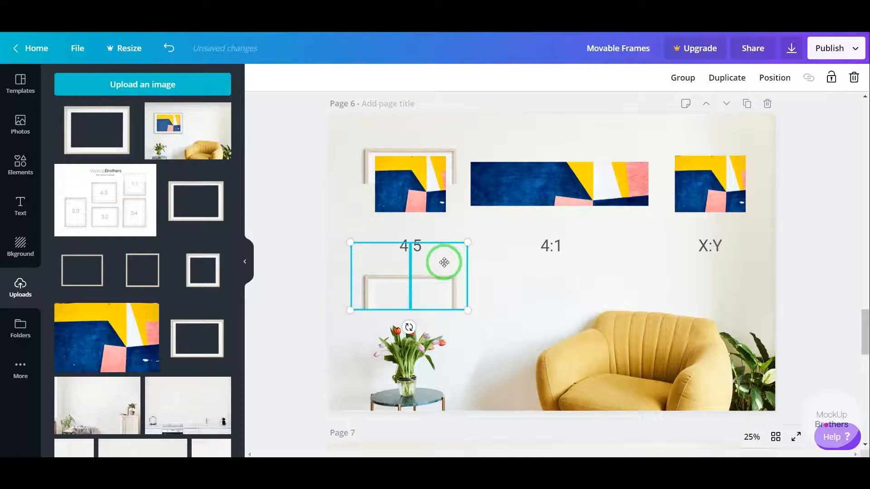
click(305, 281)
Flip each of the two copied corner pieces vertically to form the frame's lower half.
click(448, 281)
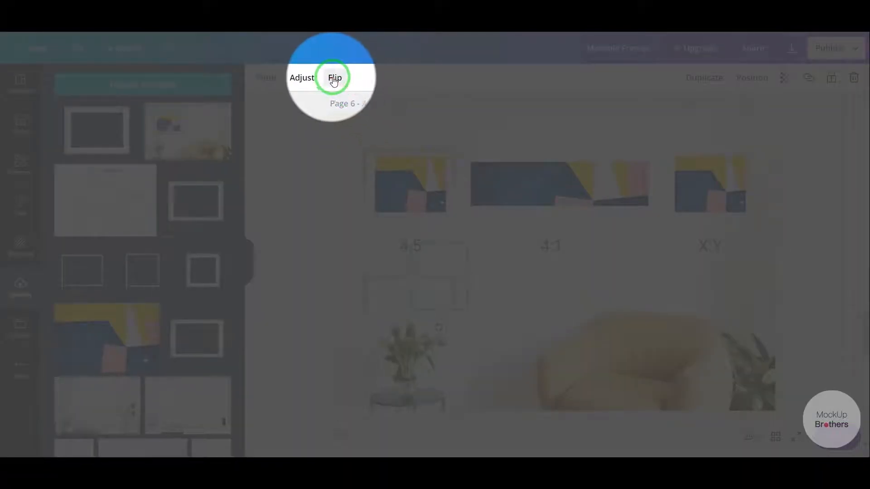
click(334, 79)
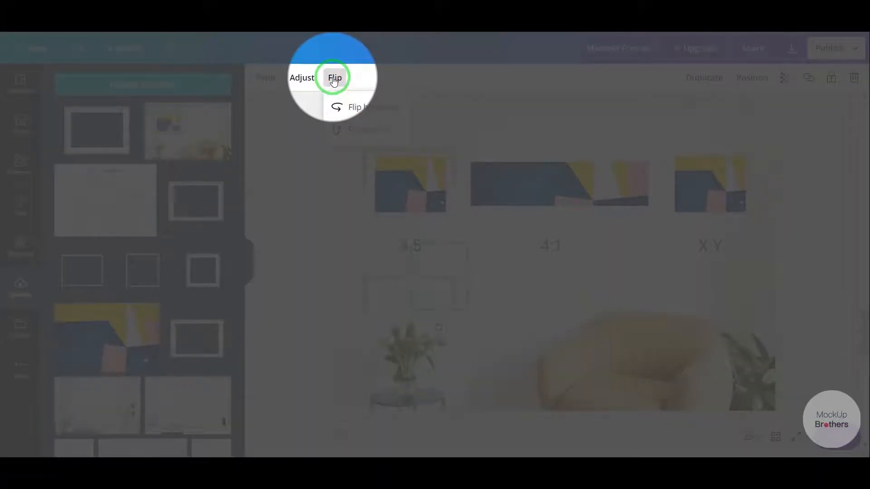
click(373, 131)
click(318, 265)
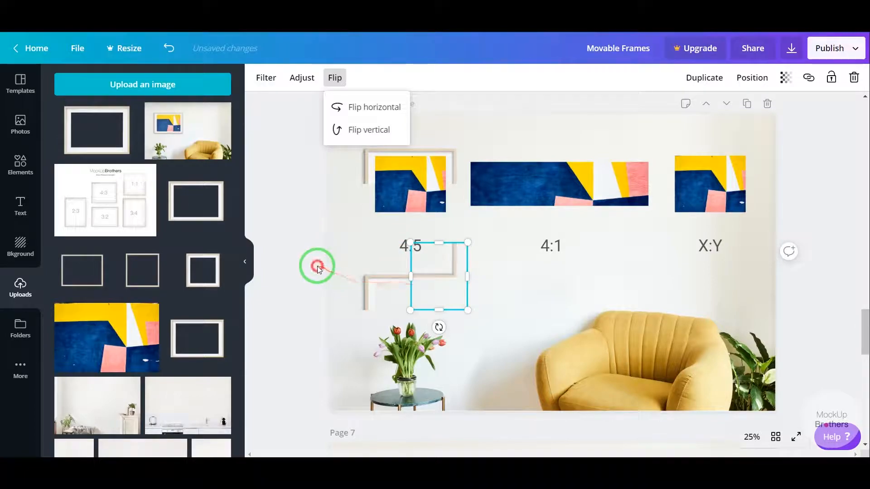
click(379, 288)
click(335, 77)
click(359, 130)
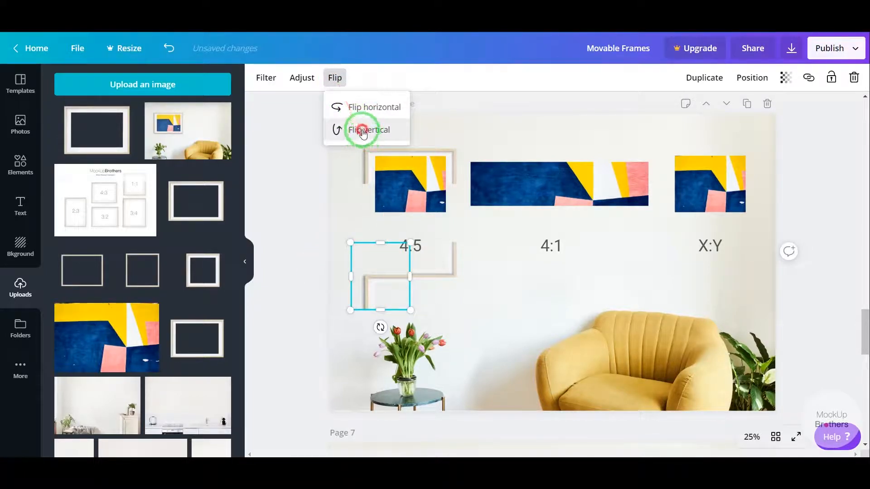
click(317, 276)
Move both flipped corner pieces up together against the upper half to close the frame around the 4:5 artwork.
drag(296, 269, 471, 313)
drag(430, 281, 426, 218)
click(295, 203)
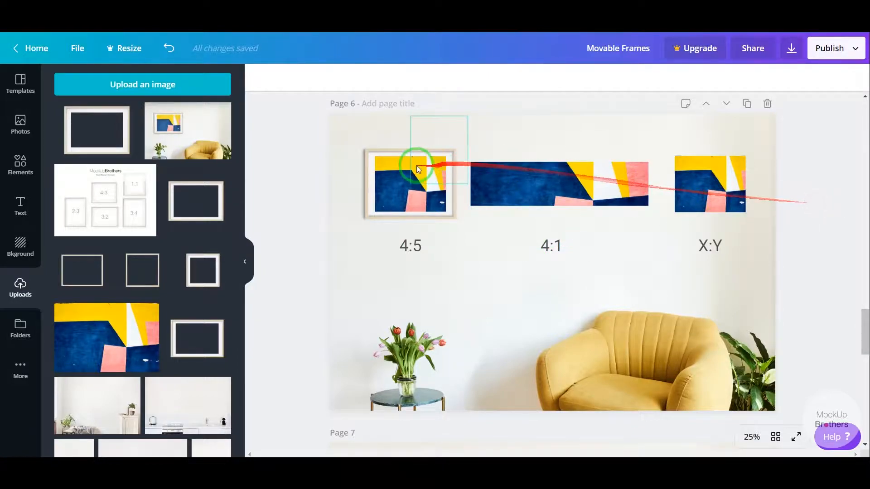
Duplicate the 4:5 frame's upper-left corner piece and place the copy around the 4:1 artwork's upper-left corner.
click(371, 154)
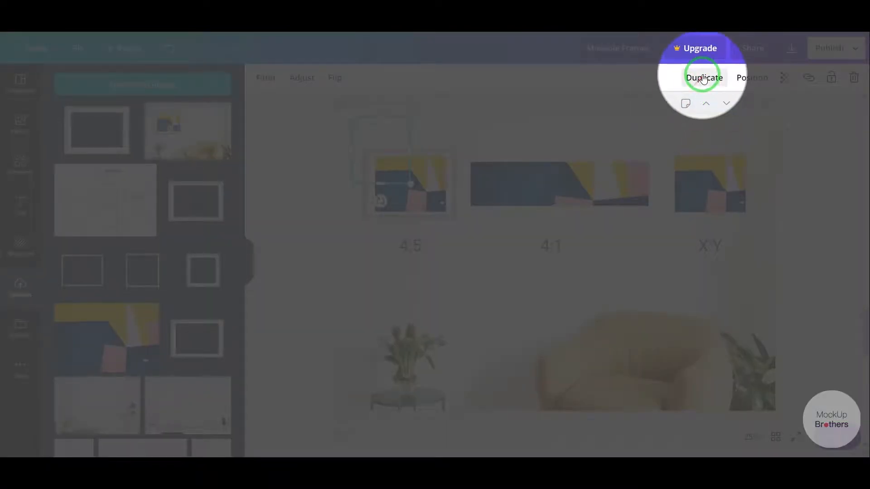
click(703, 80)
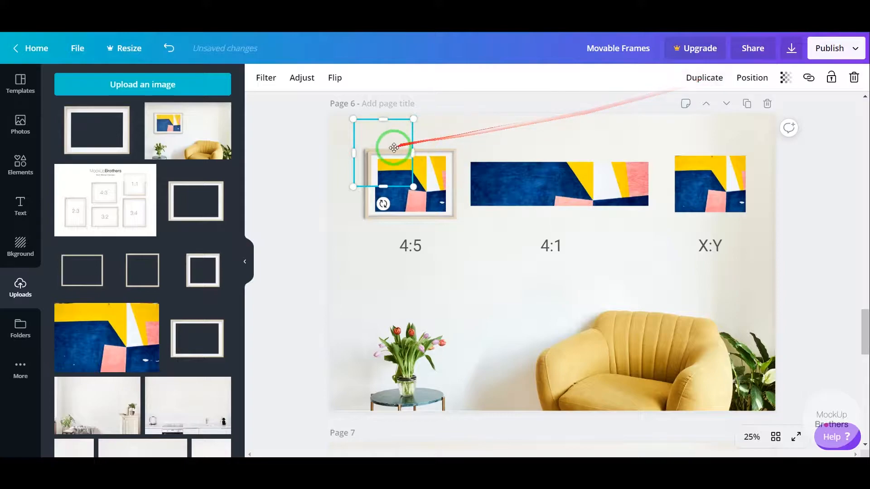
drag(384, 156, 470, 161)
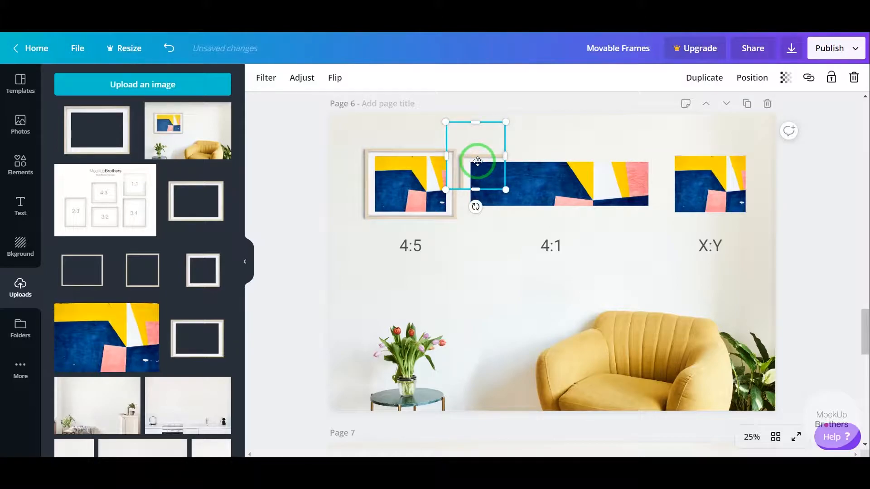
Duplicate the corner piece, crop the copy to the frame's upper-right corner, and align it at the 4:1 artwork's right end.
click(702, 79)
drag(481, 156, 621, 161)
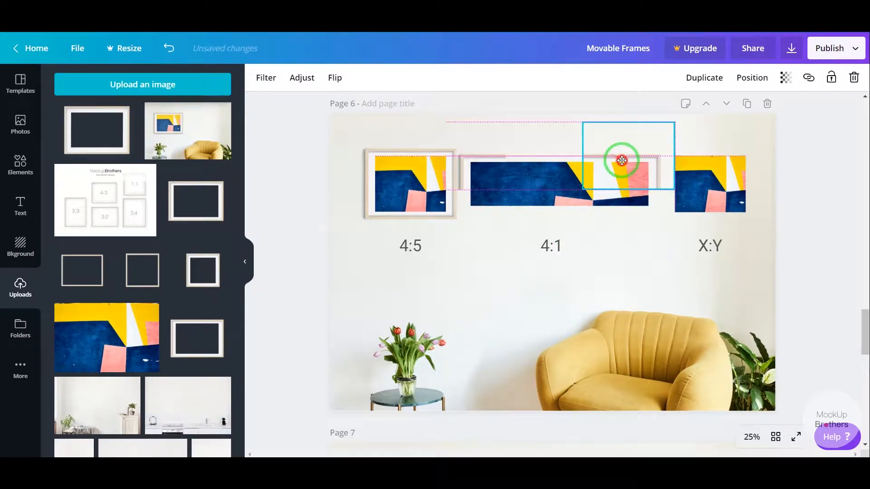
drag(617, 163, 620, 161)
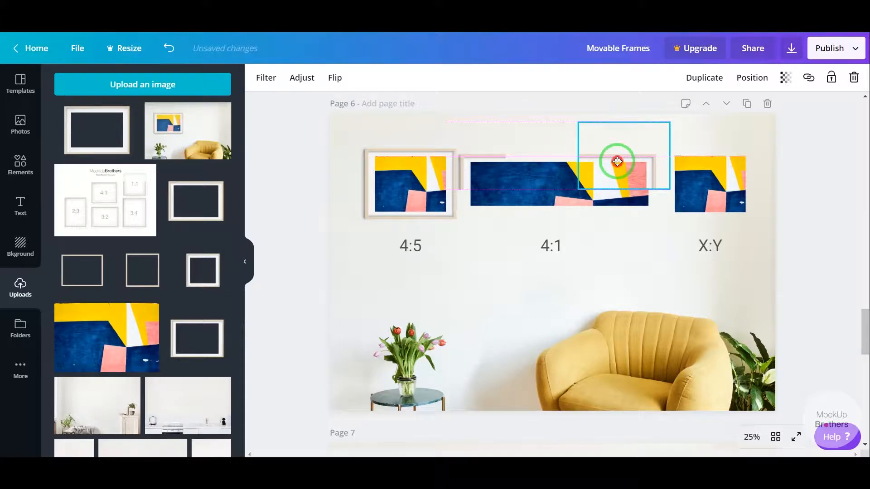
drag(614, 160, 617, 160)
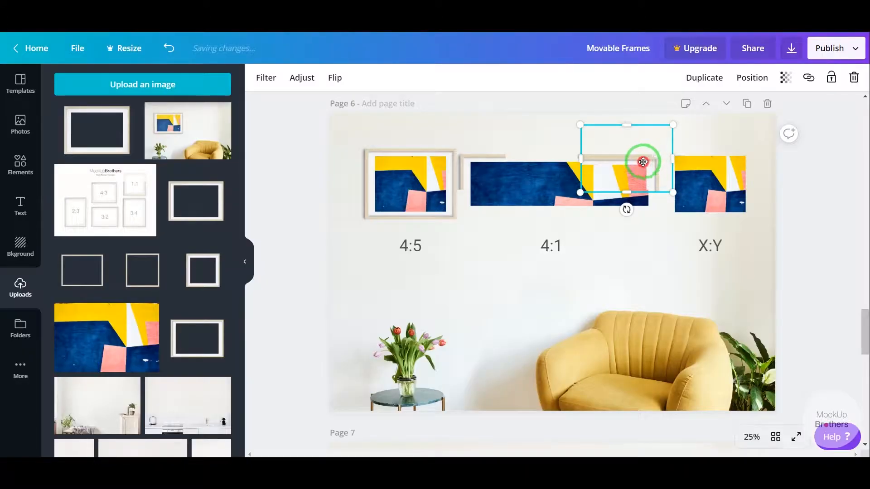
Fill the gap in the 4:1 frame's upper edge with a copied frame piece cropped to a straight section.
drag(643, 161, 565, 158)
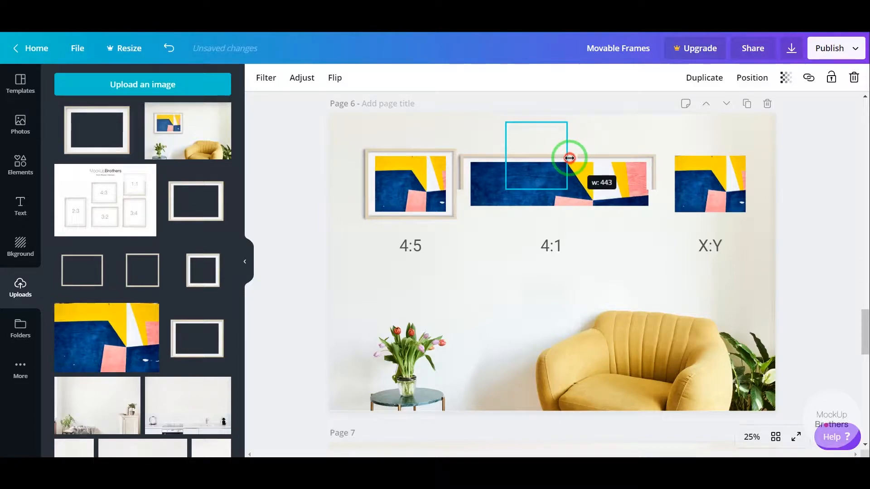
drag(544, 157, 501, 156)
click(806, 178)
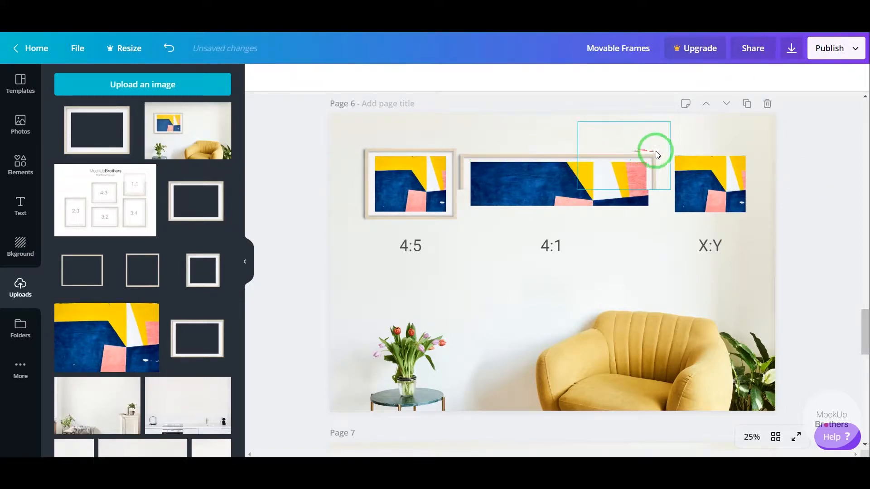
Duplicate the three upper pieces of the 4:1 frame together and move the copies below the artwork.
drag(467, 105, 539, 134)
click(472, 101)
drag(493, 116, 613, 143)
click(736, 85)
drag(626, 186, 630, 269)
click(805, 281)
Flip each of the three copied 4:1 frame pieces vertically to form the frame's lower half.
click(635, 287)
click(335, 78)
click(363, 130)
click(568, 291)
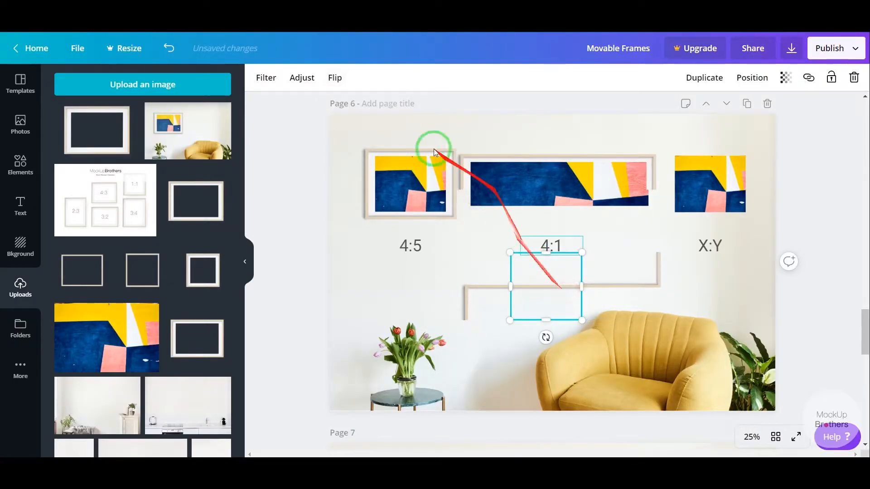
click(335, 77)
click(493, 291)
click(348, 86)
click(368, 130)
click(829, 303)
Move the three flipped pieces up together against the upper half to close the frame around the 4:1 artwork.
drag(832, 307, 531, 216)
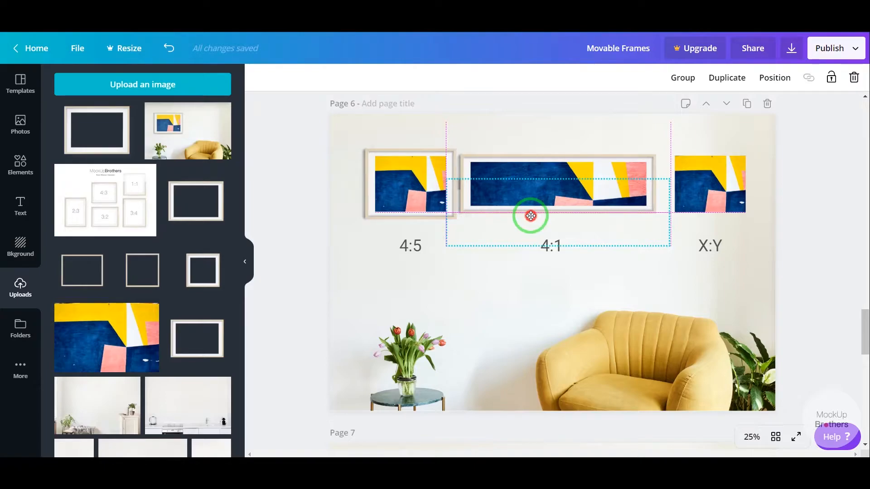
drag(531, 216, 529, 214)
click(807, 218)
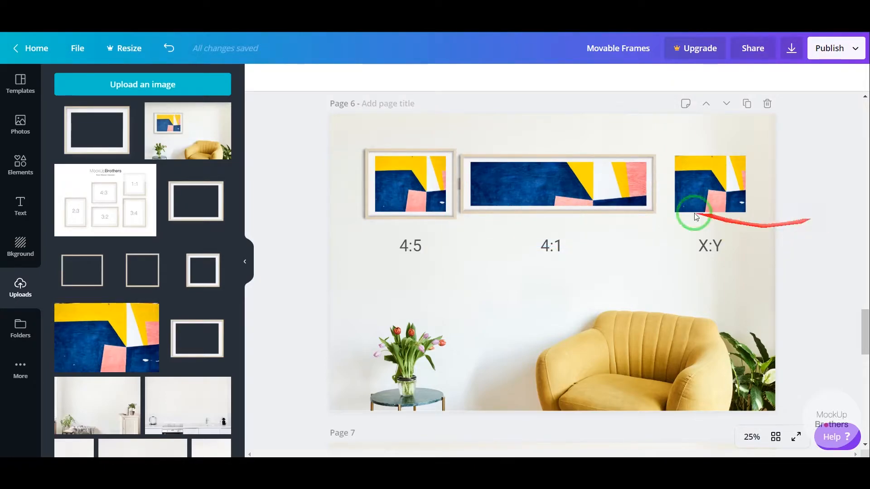
Crop the upper ends of the 4:1 frame's two lower corner pieces to remove their overlap with the upper half.
click(474, 194)
drag(475, 181, 476, 193)
click(642, 208)
drag(624, 180, 802, 199)
click(805, 202)
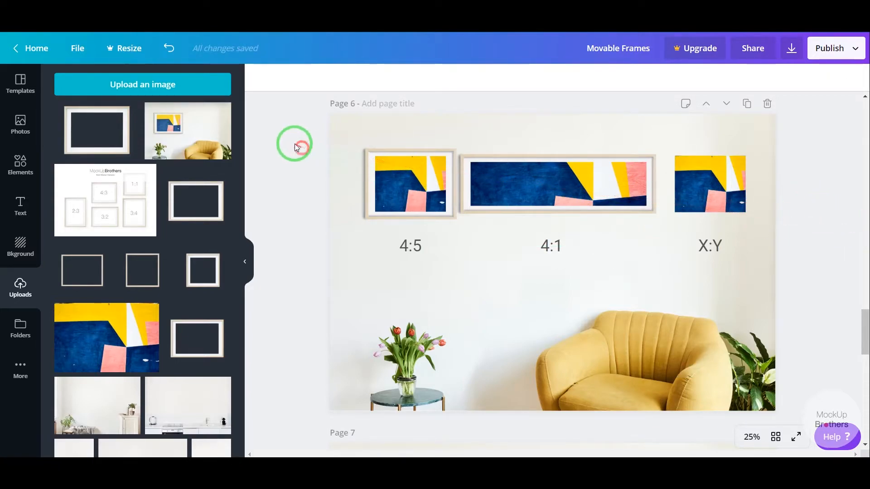
Shift the 4:5 frame, its artwork and its label together slightly away from the 4:1 frame.
drag(401, 196, 406, 244)
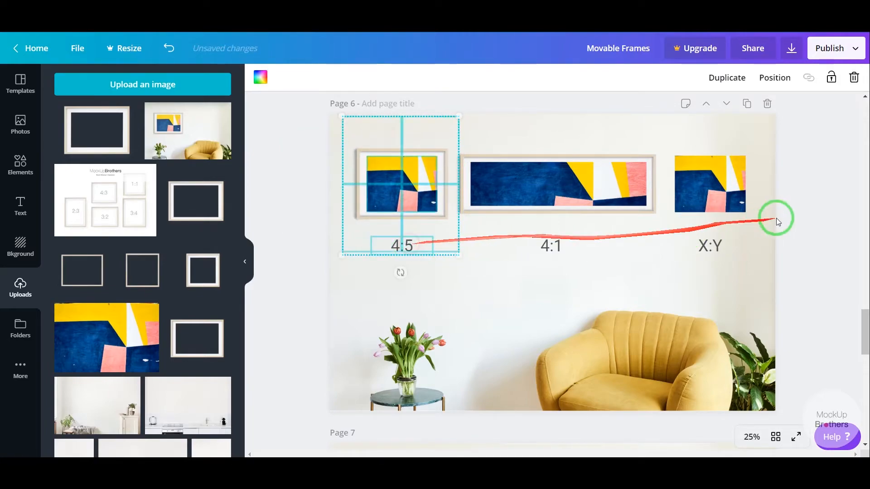
click(809, 207)
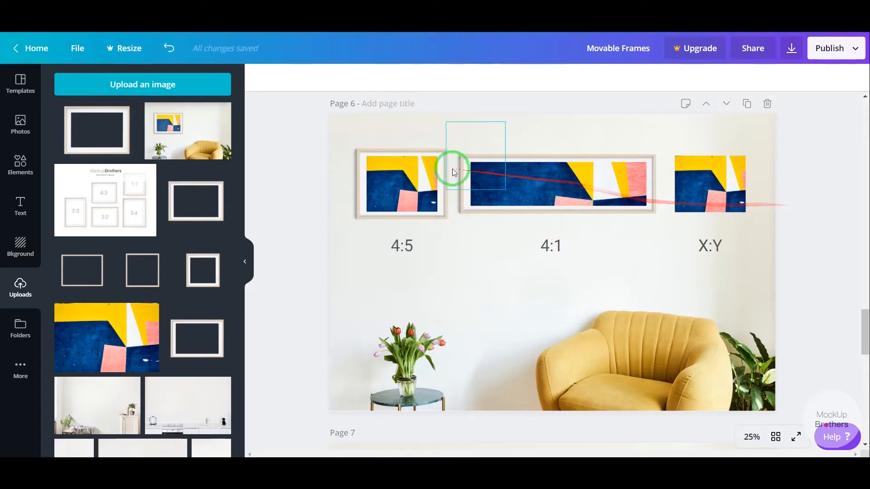